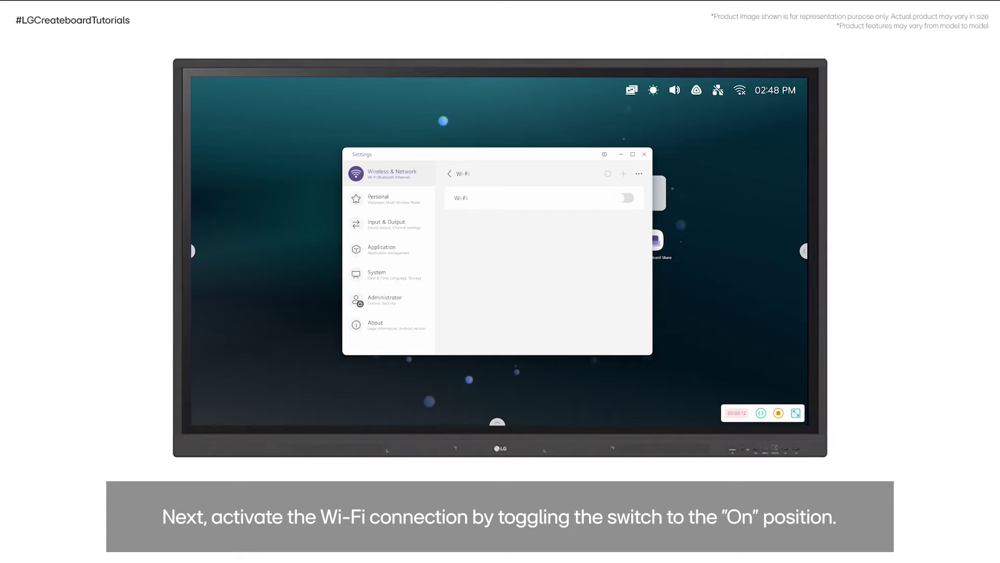
Switch the Wi-Fi toggle On to show available networks
left_click(628, 198)
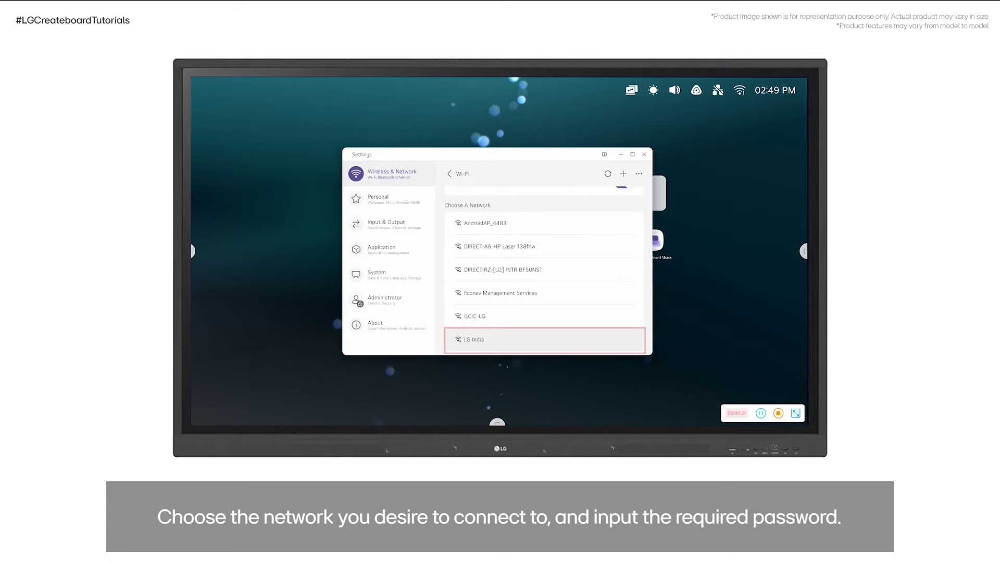
Connect to the LG India network by entering its password on the on-screen keyboard
left_click(545, 339)
left_click(367, 409)
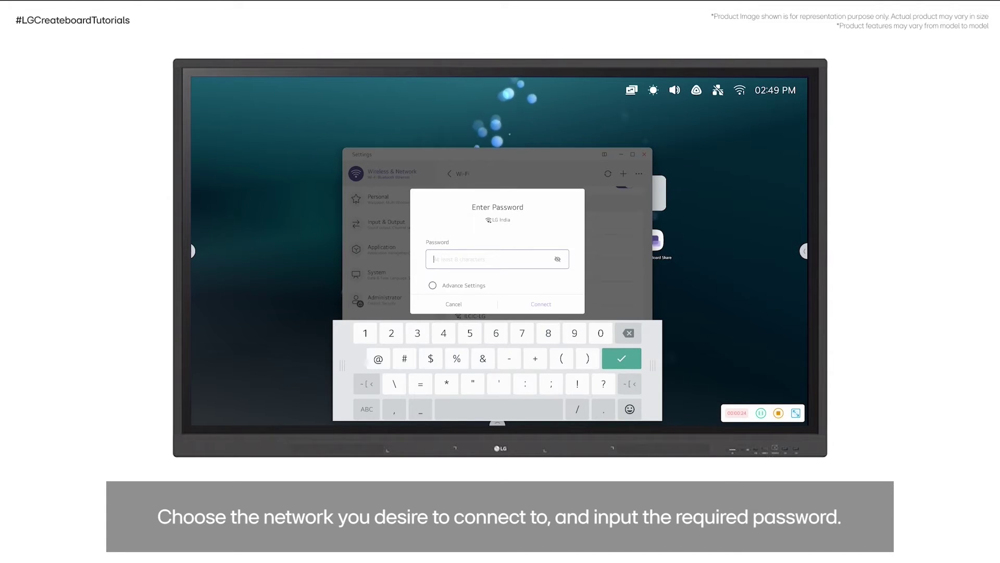
left_click(365, 334)
left_click(574, 333)
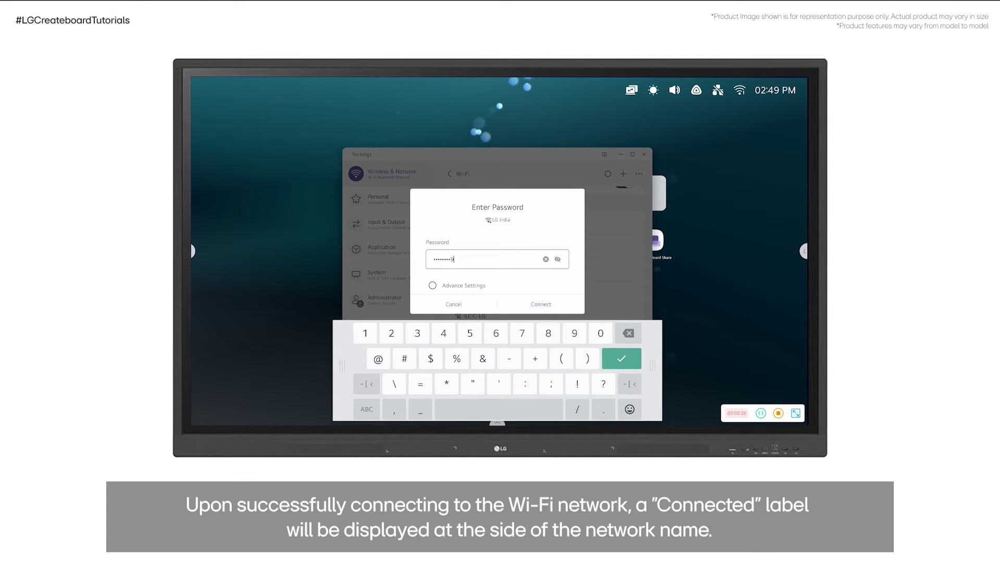
left_click(540, 304)
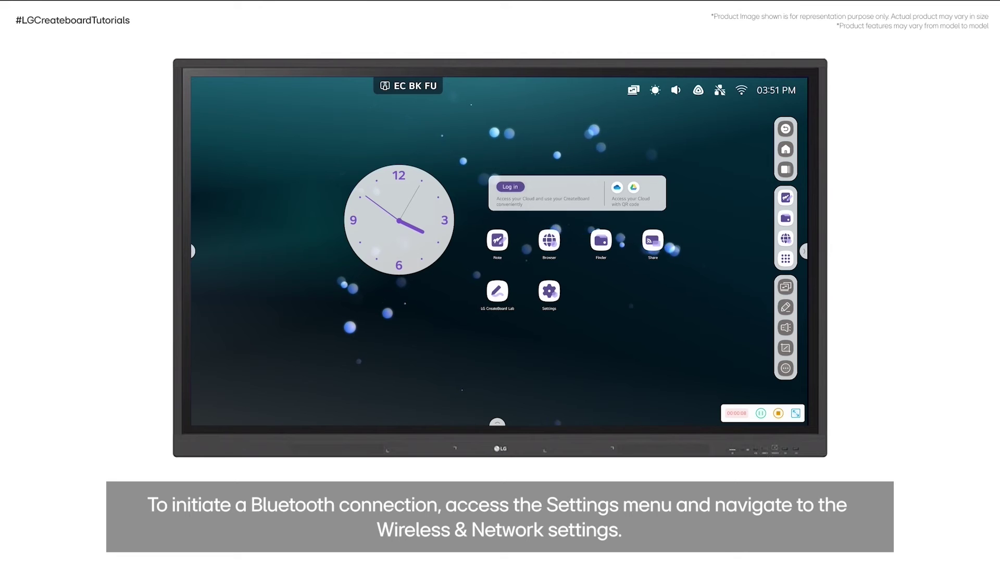
Launch Settings from all apps and open the Bluetooth page
left_click(785, 259)
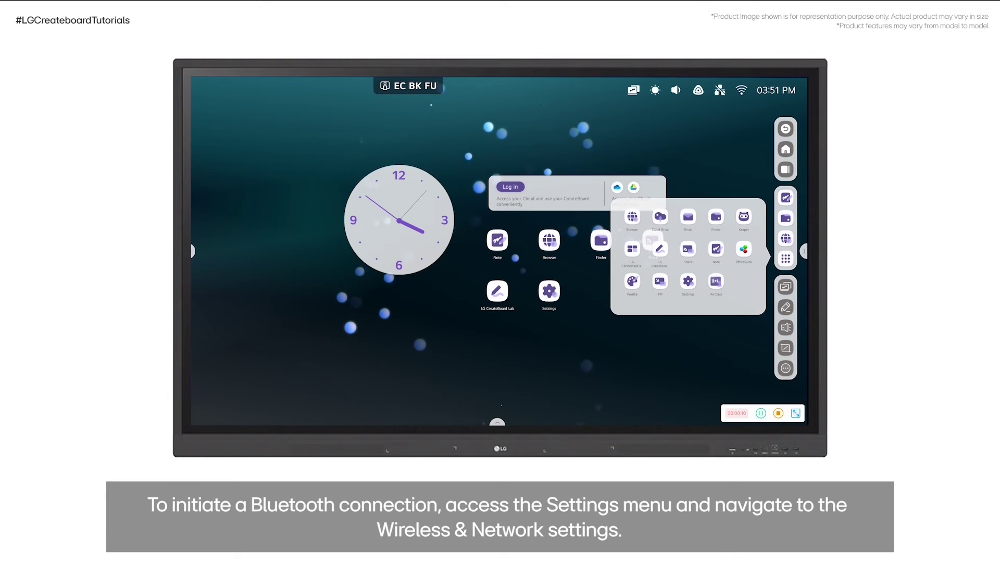
left_click(688, 279)
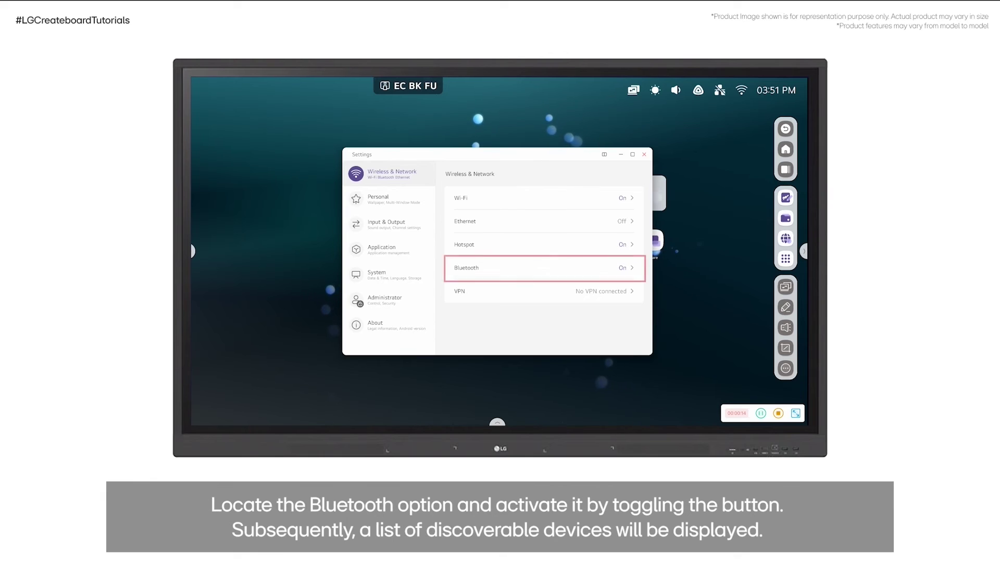
left_click(544, 268)
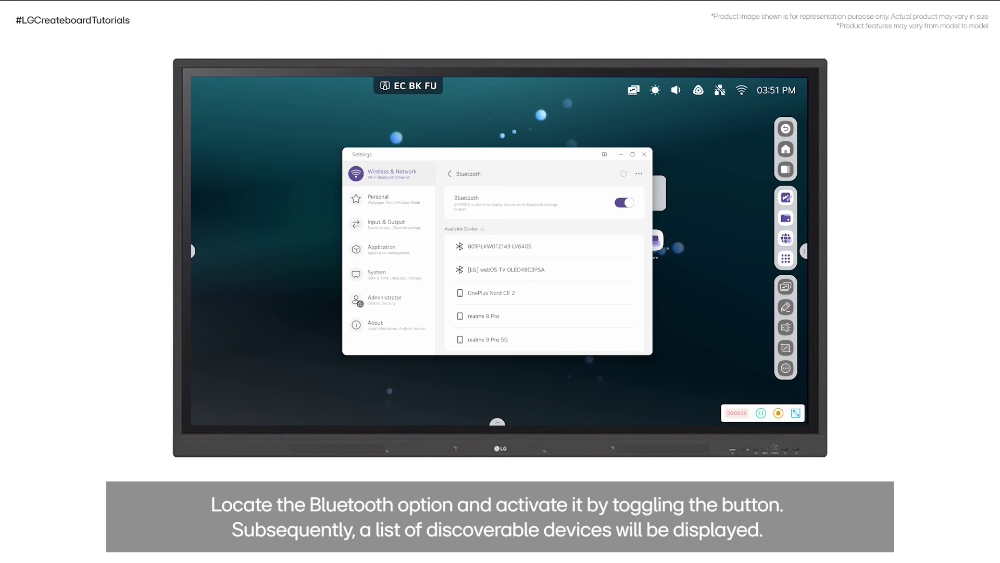
scroll(544, 274, "down", 1)
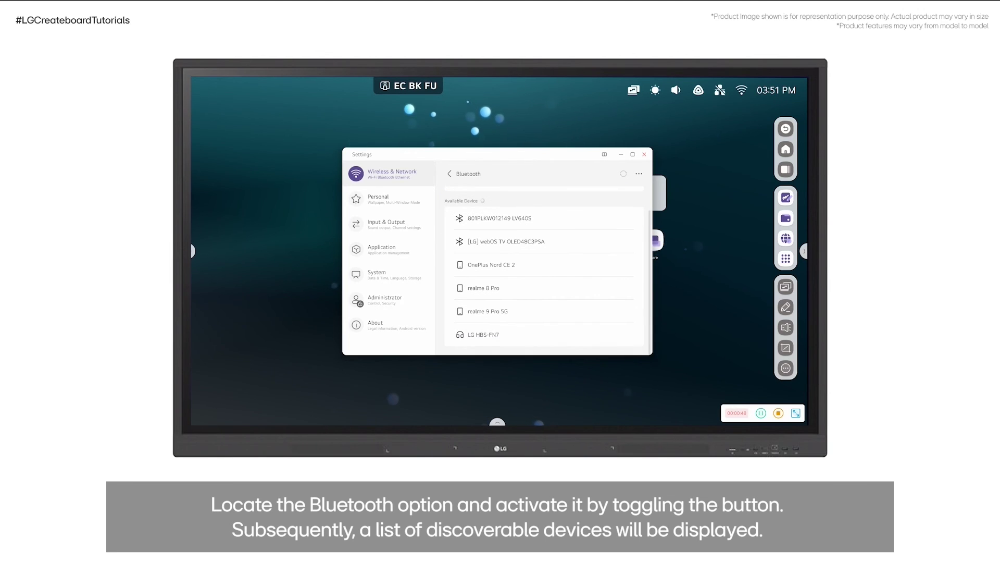